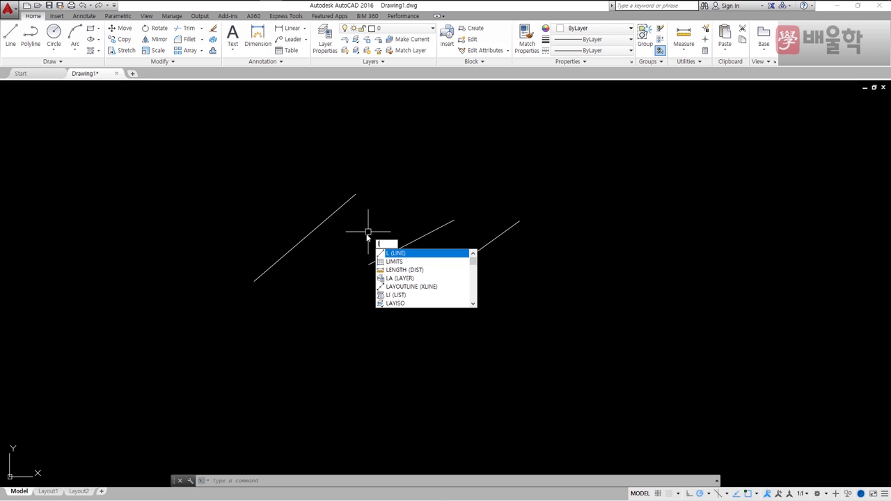
key("Return")
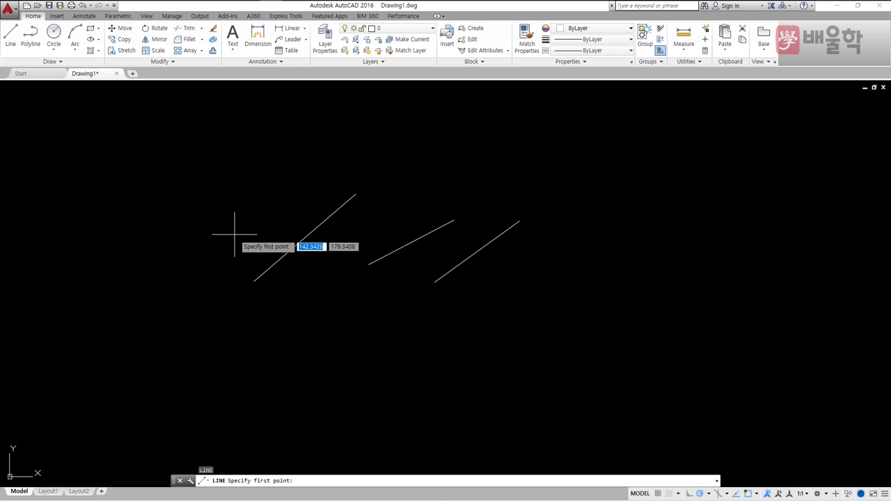
left_click(200, 244)
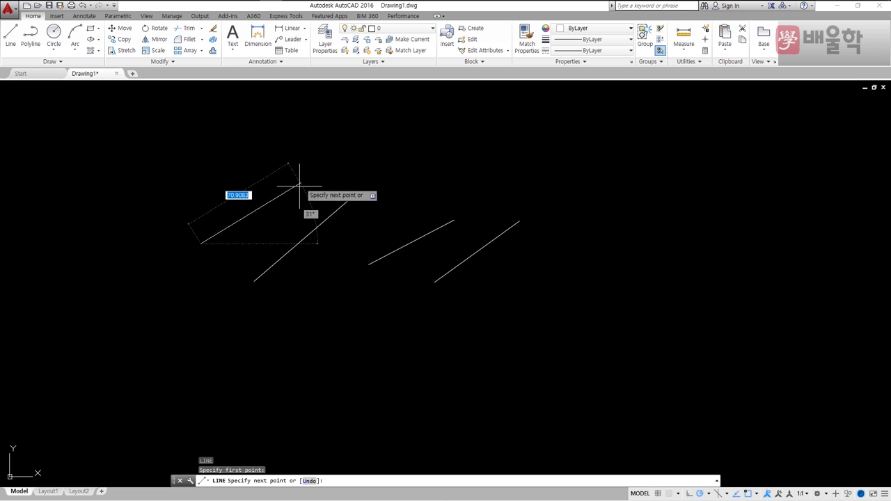
key("Escape")
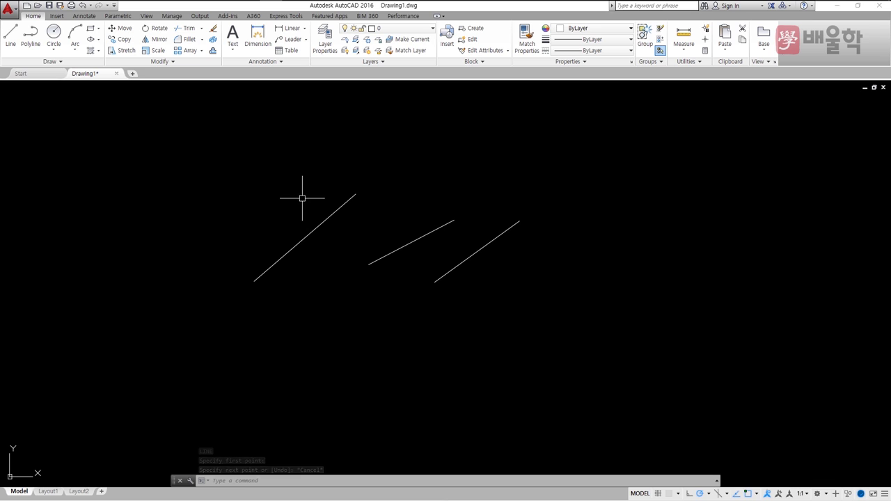
Step: Turn off pointer input and dimension input in the Dynamic Input drafting settings
type("s")
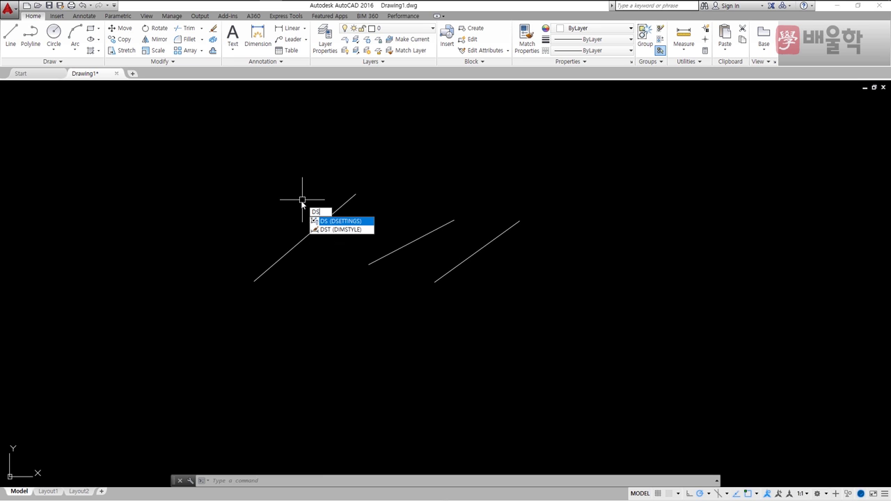
key("Return")
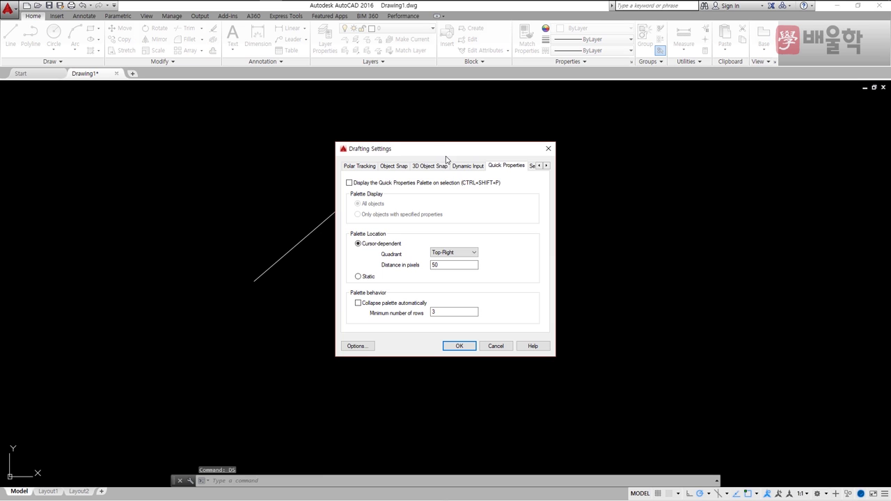
left_click(465, 165)
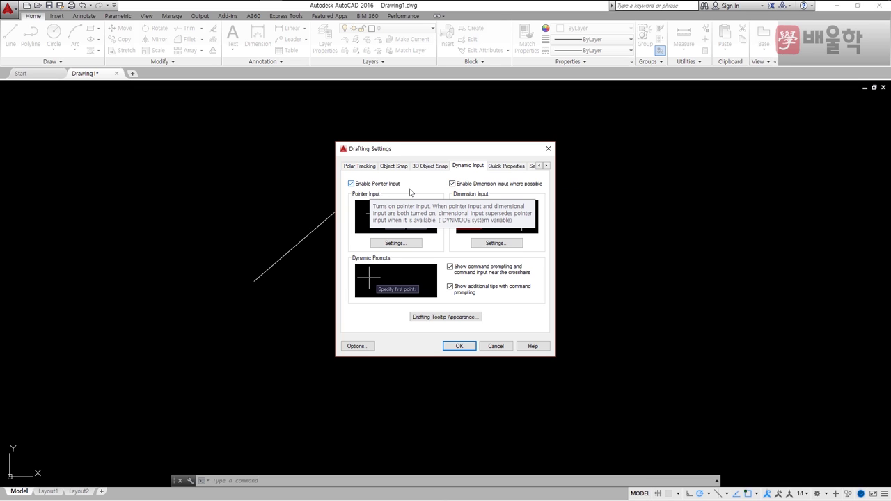
left_click(357, 185)
left_click(452, 184)
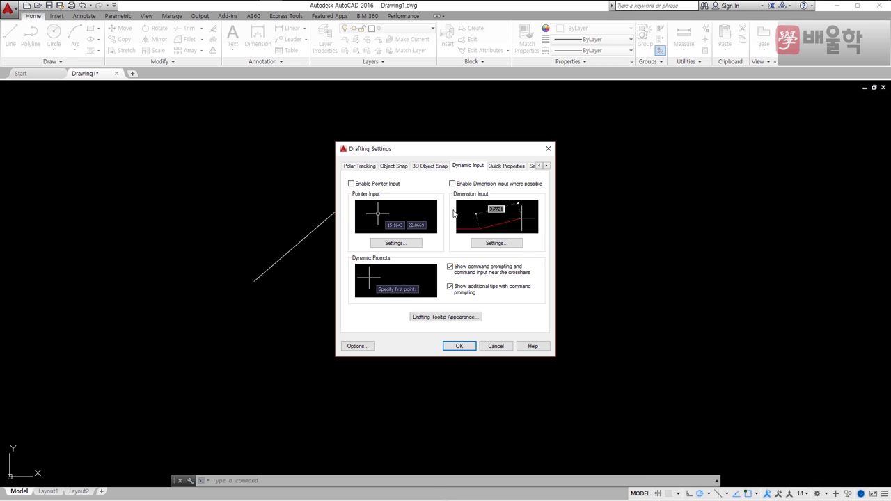
left_click(451, 346)
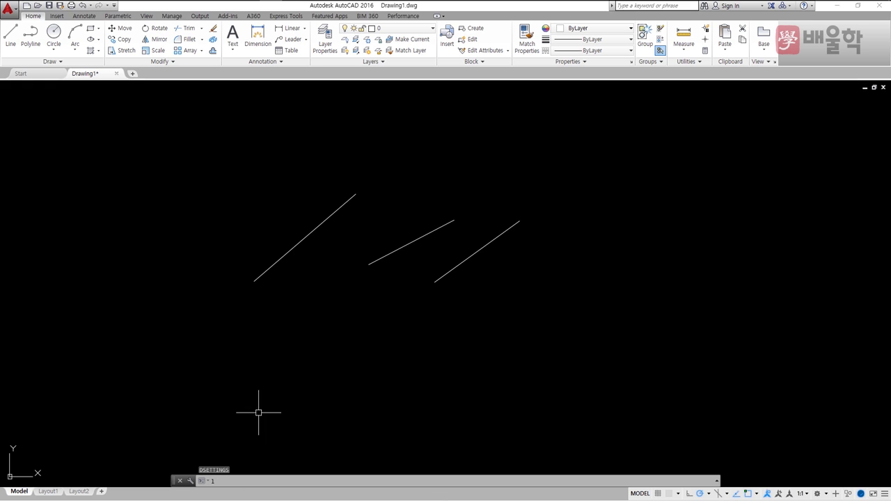
Step: Start a line below the rightmost line to check how the Line command behaves without dynamic input
key("Return")
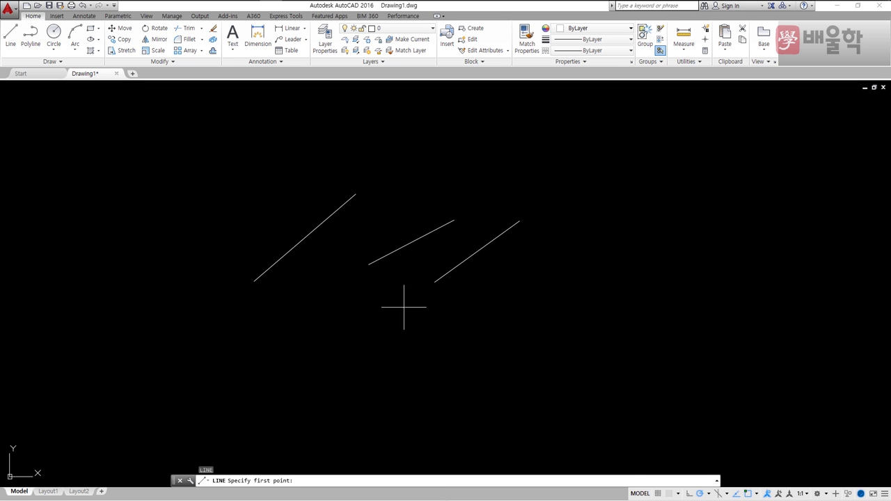
left_click(476, 286)
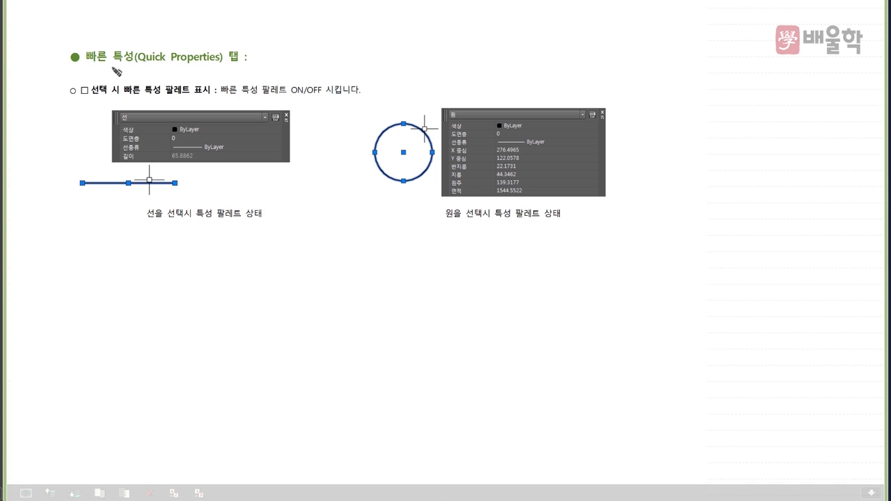
left_click_drag(86, 63, 215, 62)
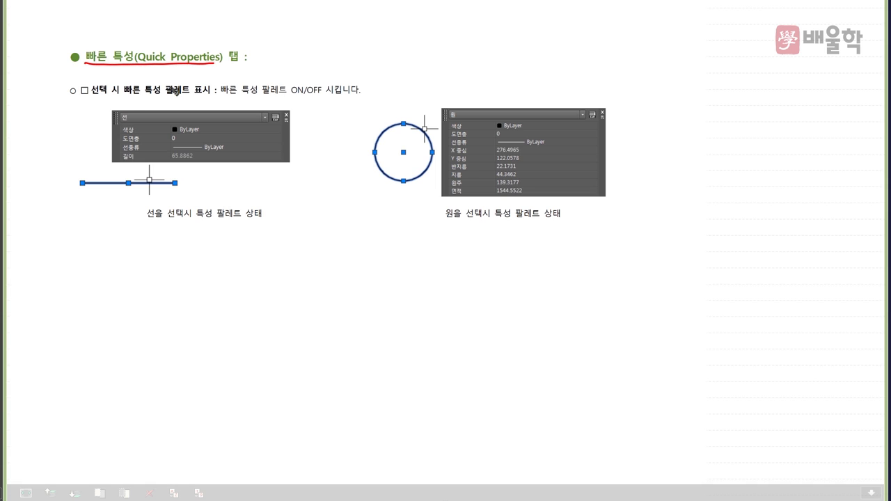
mouse_move(125, 96)
left_mouse_down()
mouse_move(204, 98)
mouse_move(212, 87)
mouse_move(138, 82)
mouse_move(127, 95)
left_mouse_up()
mouse_move(138, 174)
left_mouse_down()
mouse_move(167, 166)
mouse_move(129, 159)
mouse_move(156, 104)
mouse_move(198, 126)
left_mouse_up()
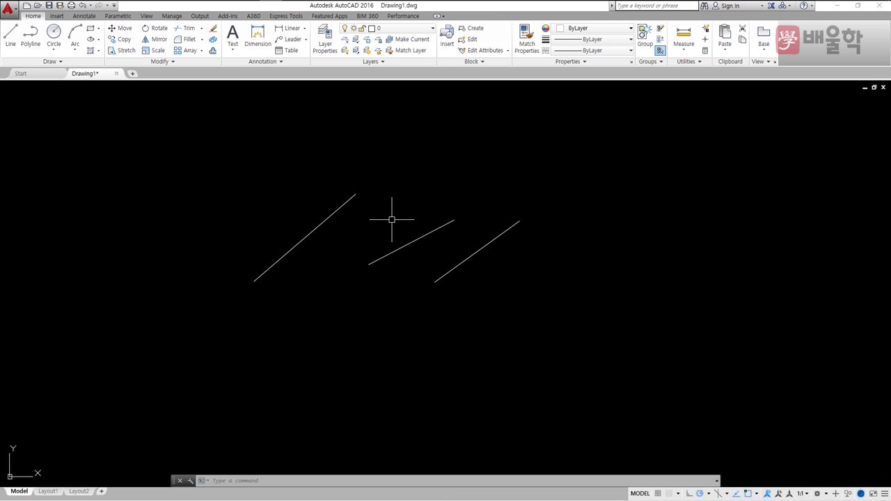
left_click(391, 220)
key("Escape")
key("Escape")
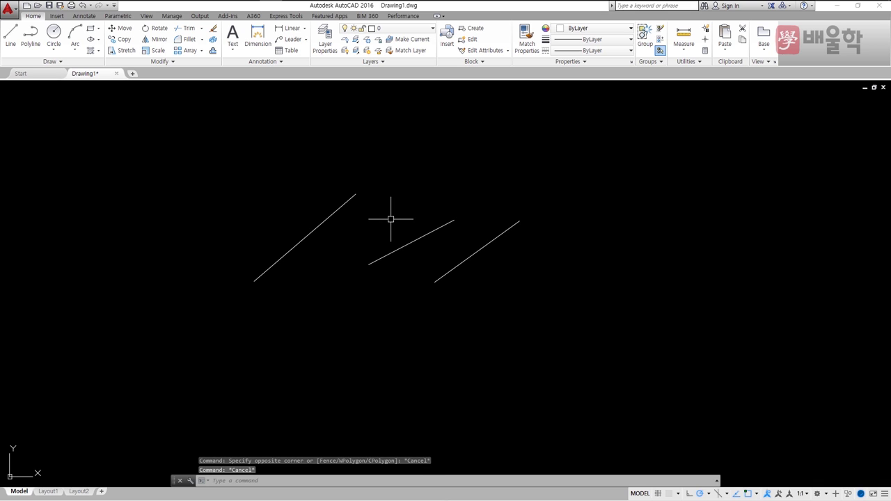
Step: Enable display of the Quick Properties palette on selection in the drafting settings
type("ds")
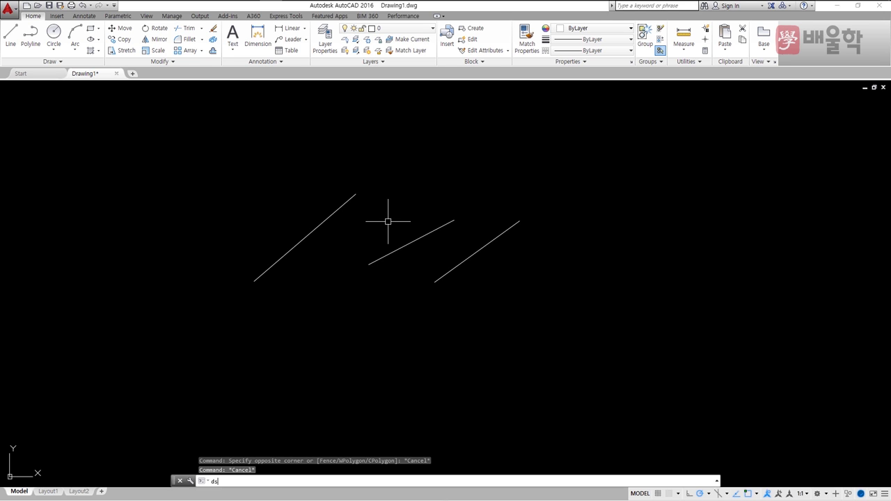
key("Return")
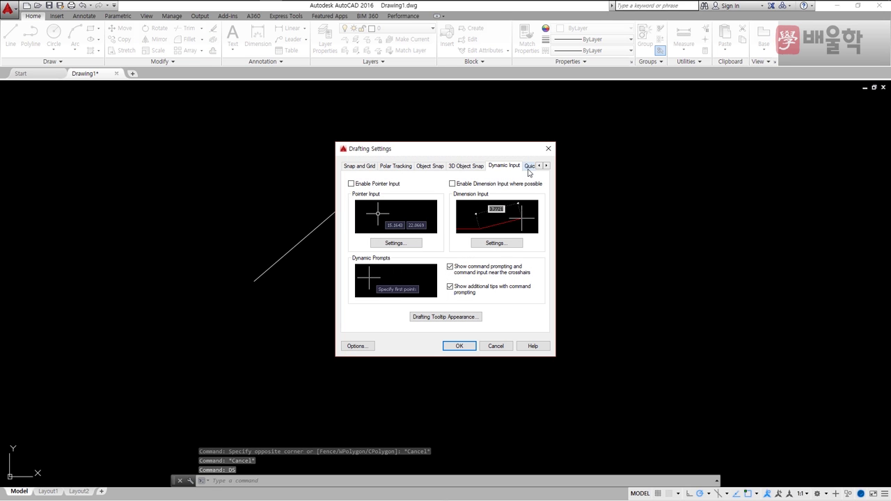
left_click(528, 168)
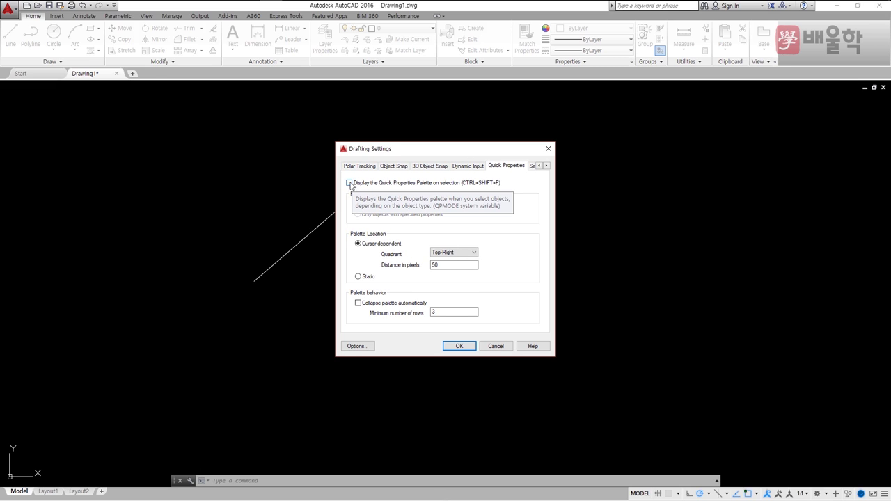
left_click(349, 183)
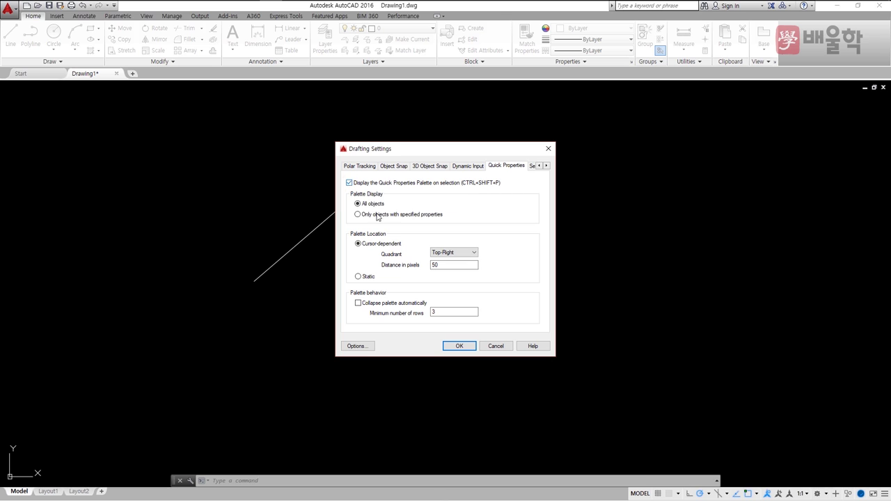
left_click(460, 345)
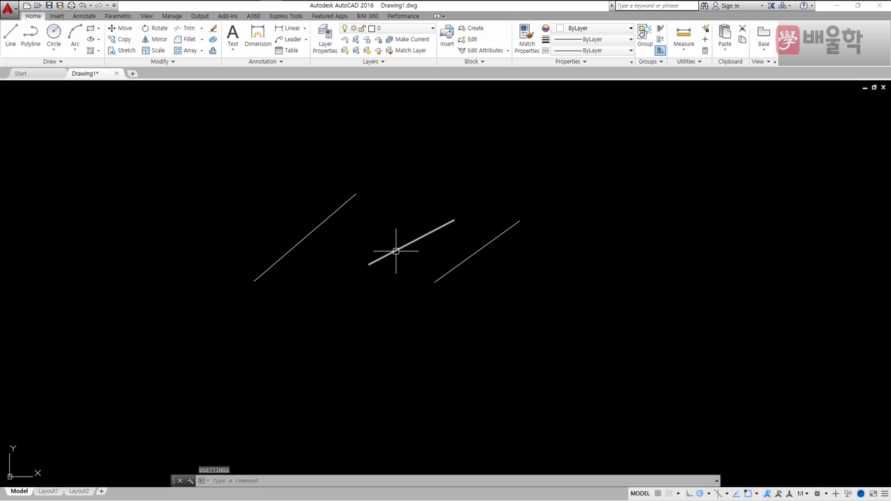
Step: Set the middle line's color to Yellow through Quick Properties, and add the other two lines to the selection
left_click(396, 251)
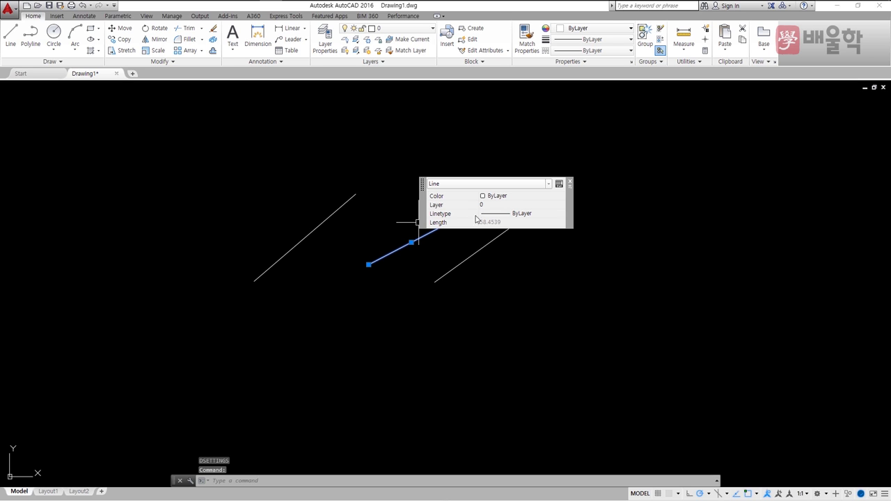
left_click(489, 197)
left_click(491, 196)
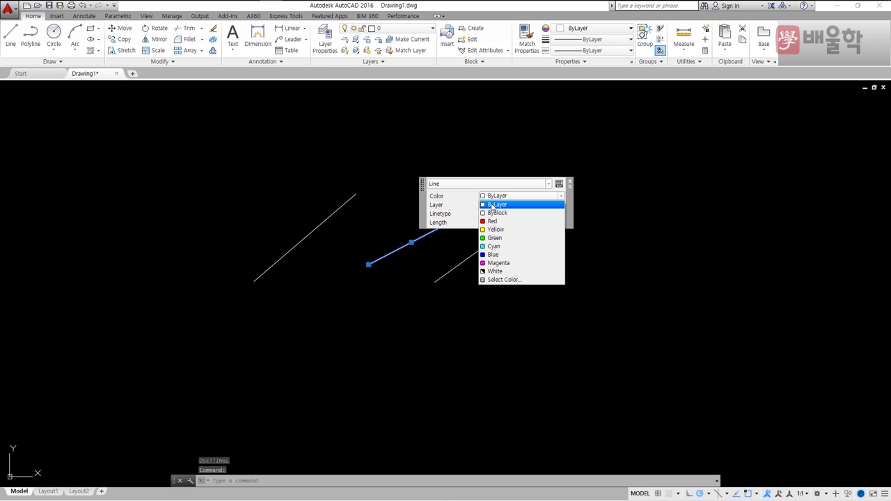
left_click(492, 229)
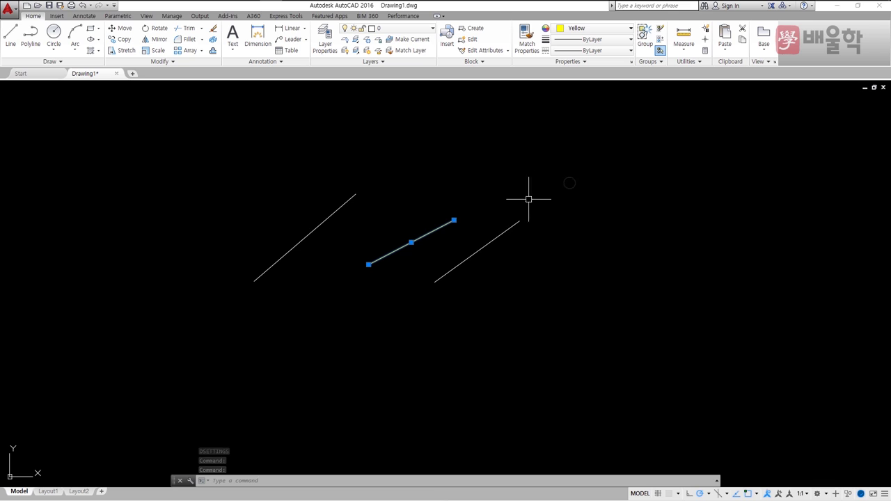
left_click(491, 235)
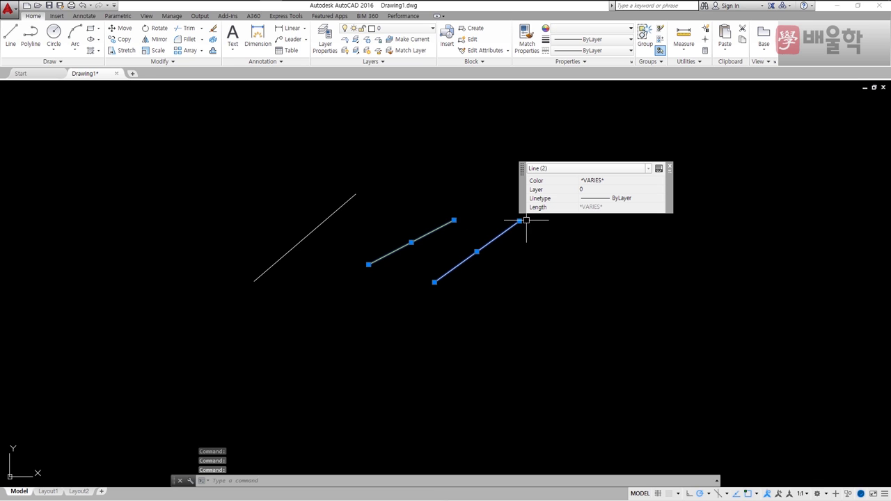
left_click(341, 206)
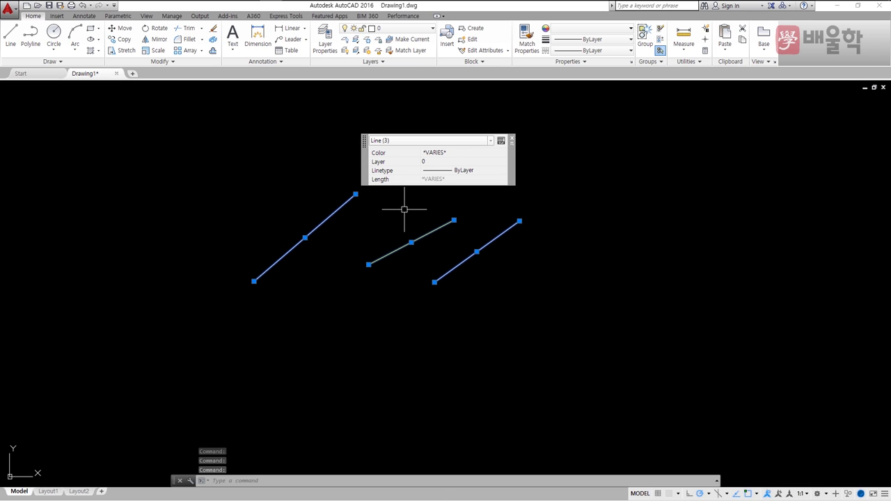
Step: Turn off display of the Quick Properties palette on selection in the drafting settings
type("ds")
key("Return")
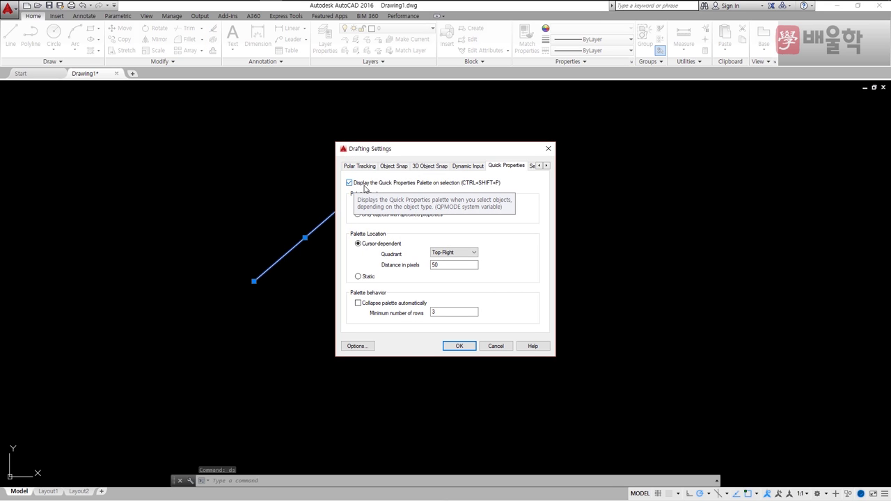
left_click(349, 183)
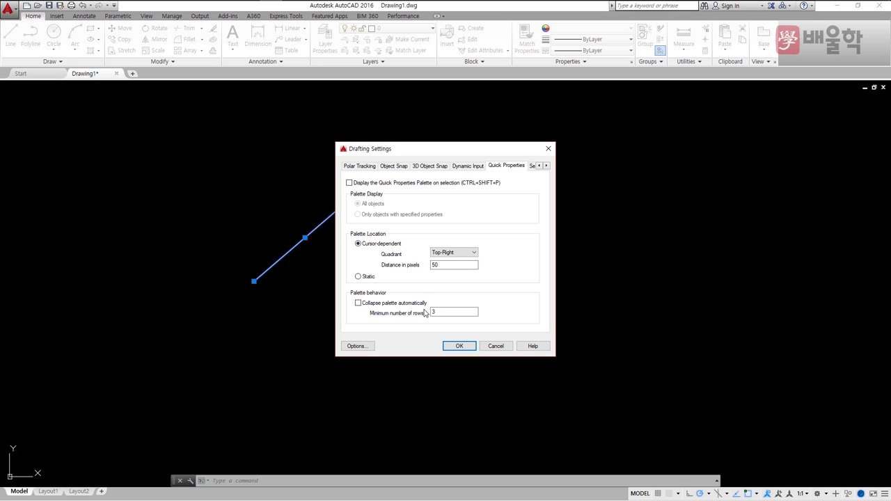
left_click(458, 346)
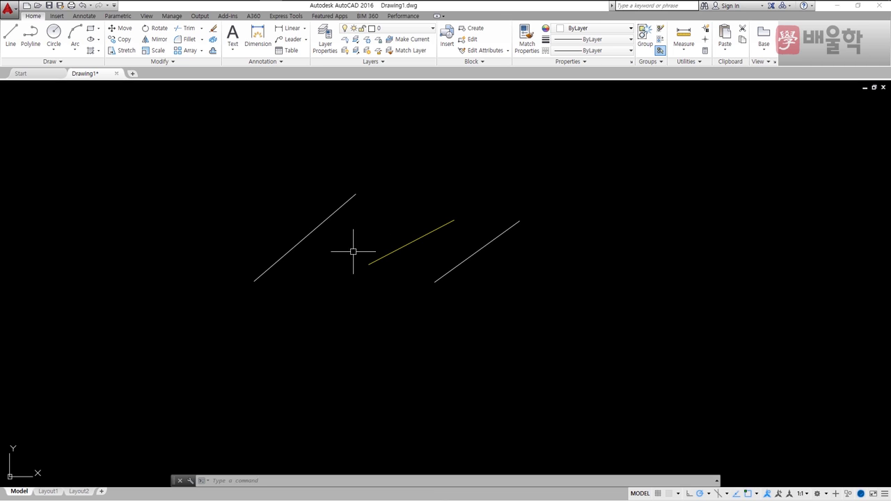
Step: Enter L at the command line and browse its command suggestions down to LE (QLEADER)
type("L")
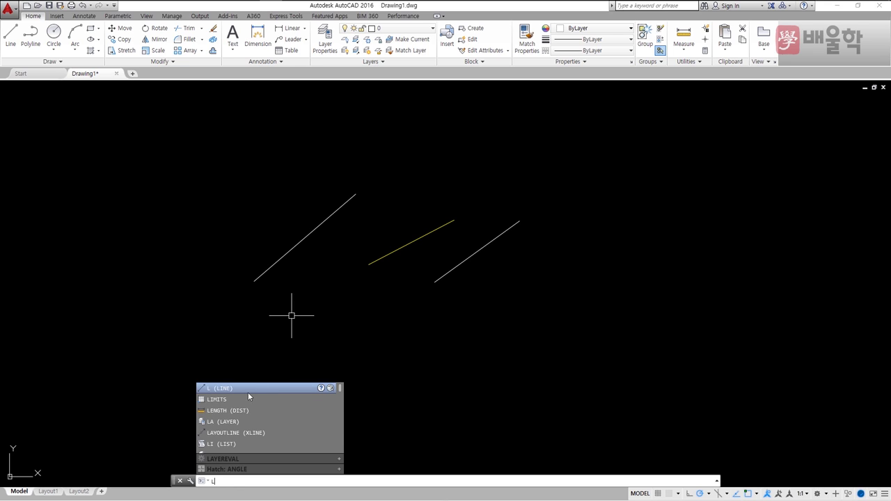
key("Down")
key("Down")
key("Down")
key("Down")
key("Down")
key("Down")
key("Down")
key("Down")
key("Down")
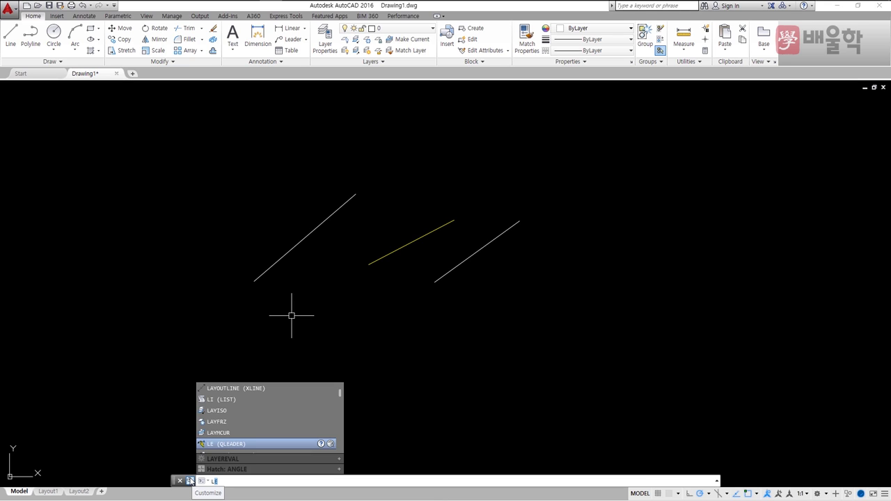
Step: Disable AutoComplete, AutoCorrect and command-line content search in the input search options, and enter L to test the command line
left_click(190, 481)
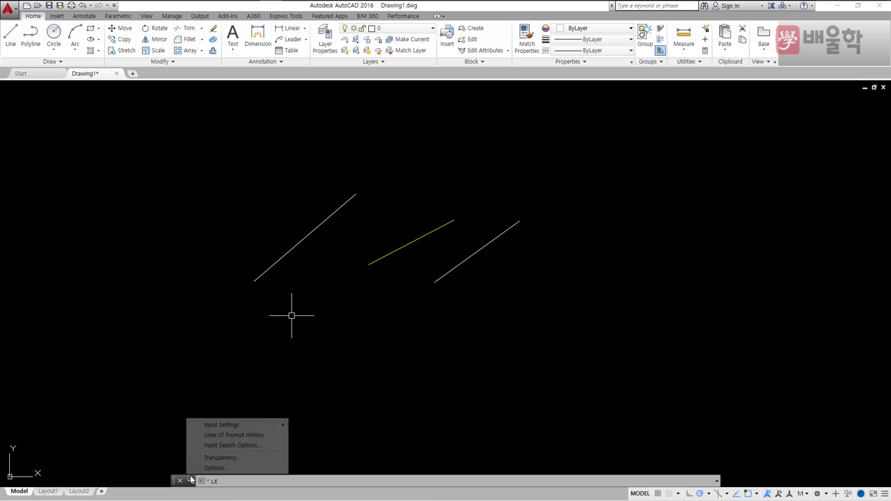
left_click(222, 446)
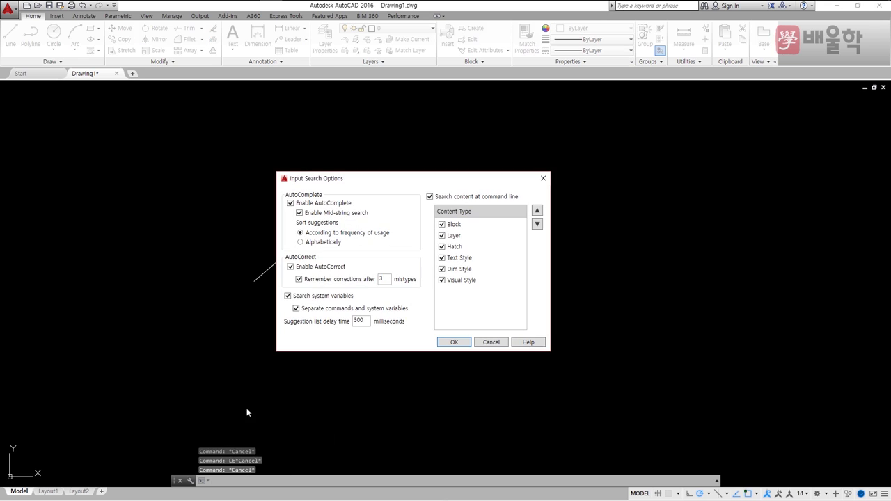
left_click(290, 203)
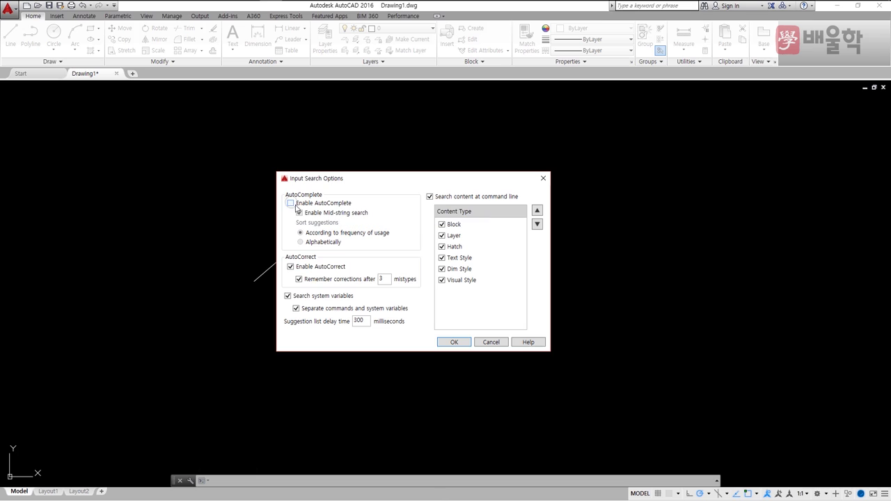
left_click(290, 267)
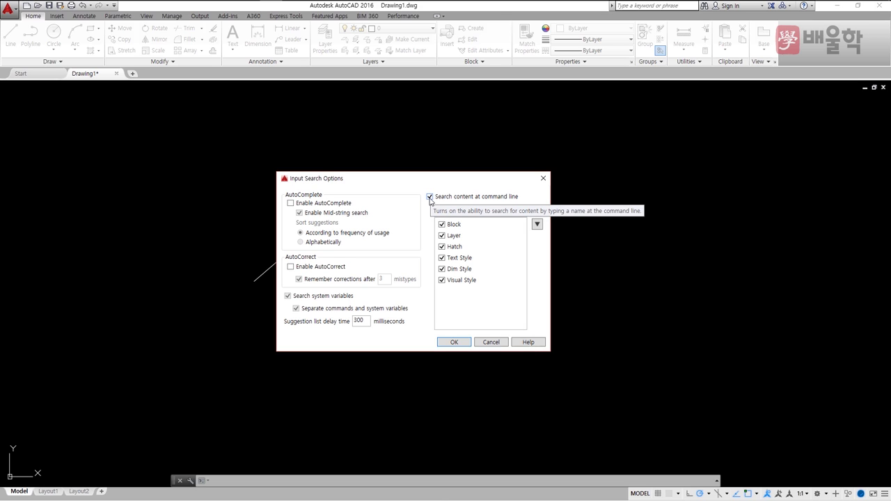
left_click(430, 198)
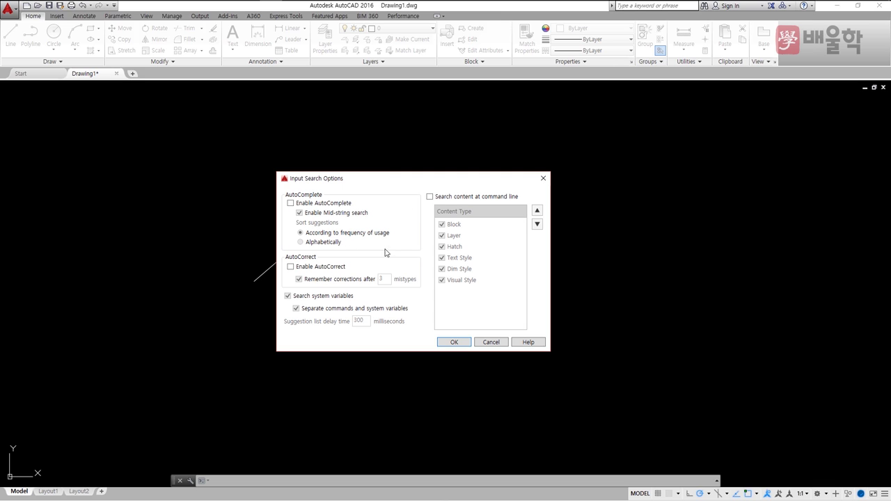
left_click(451, 343)
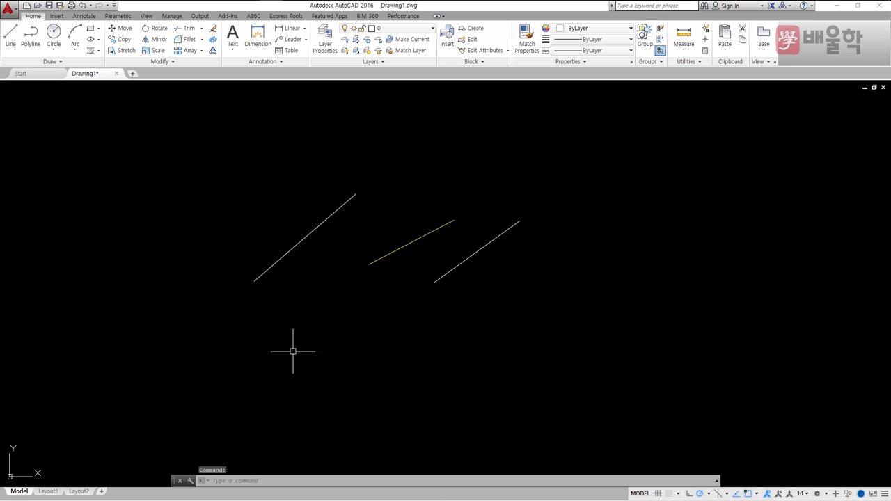
type("L")
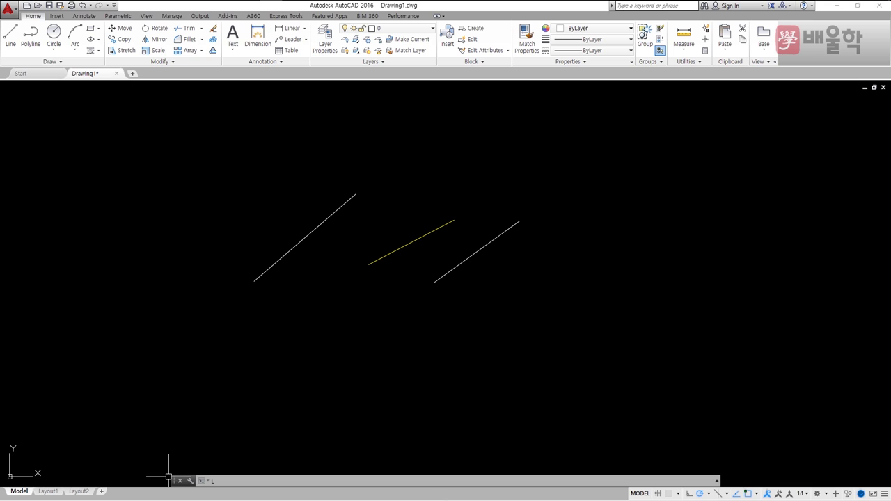
Step: Dock the command line beneath the drawing area and size it to show two lines of command history
mouse_move(175, 482)
left_mouse_down()
mouse_move(198, 481)
mouse_move(203, 454)
mouse_move(203, 491)
left_mouse_up()
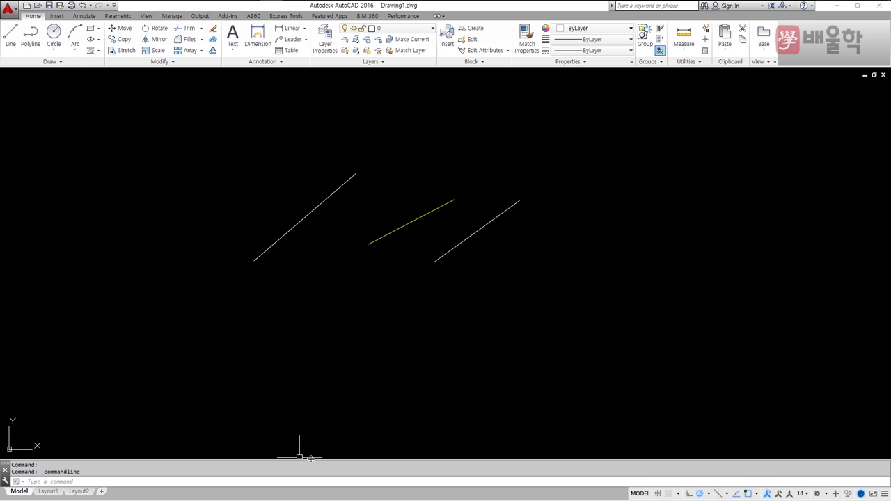
mouse_move(311, 459)
left_mouse_down()
mouse_move(304, 448)
mouse_move(316, 432)
mouse_move(315, 453)
left_mouse_up()
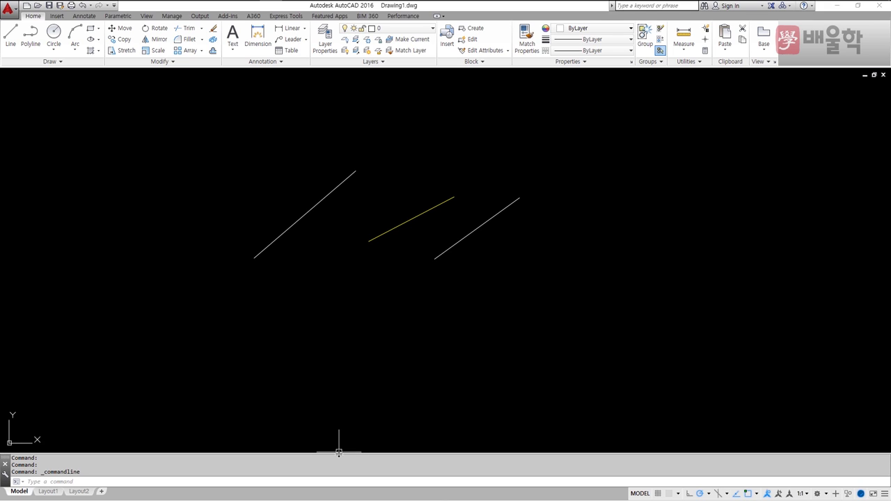
left_click_drag(339, 453, 317, 460)
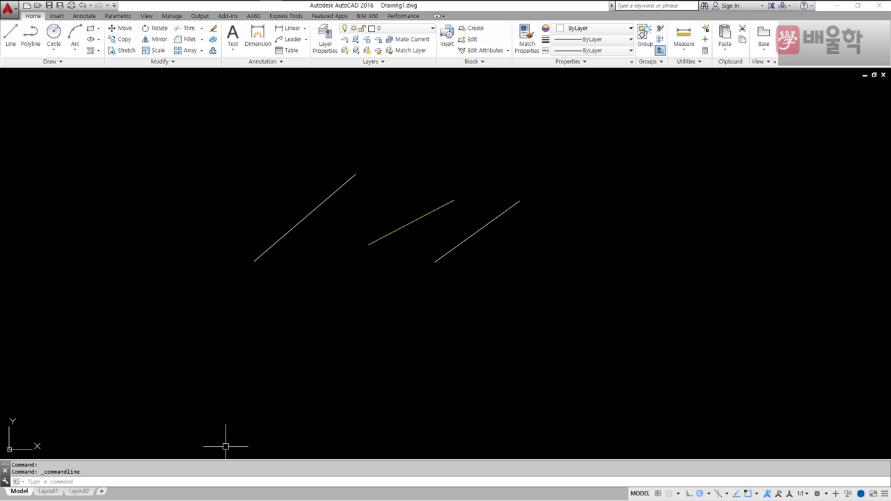
Step: Close the Command Line window and display it again
left_click(5, 470)
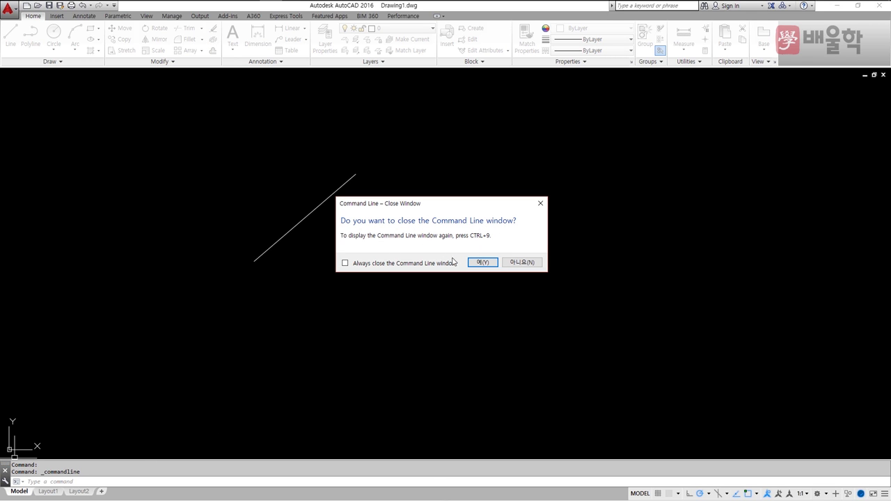
left_click(483, 263)
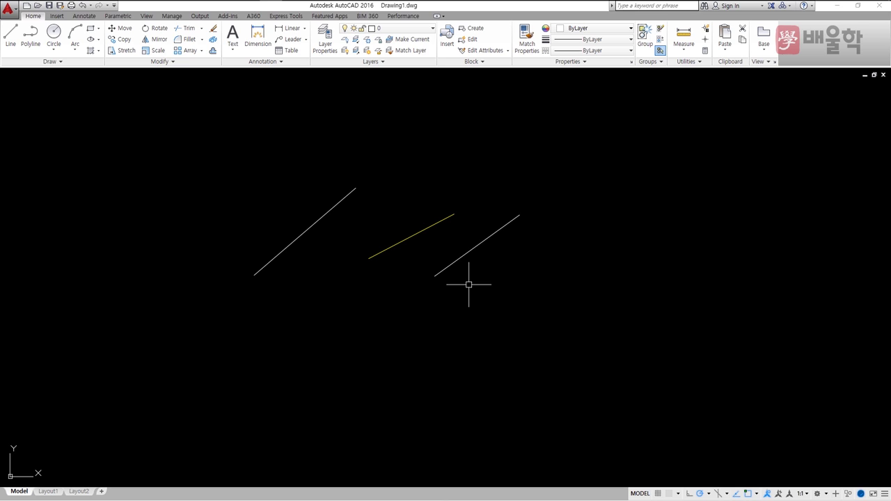
key("ctrl+9")
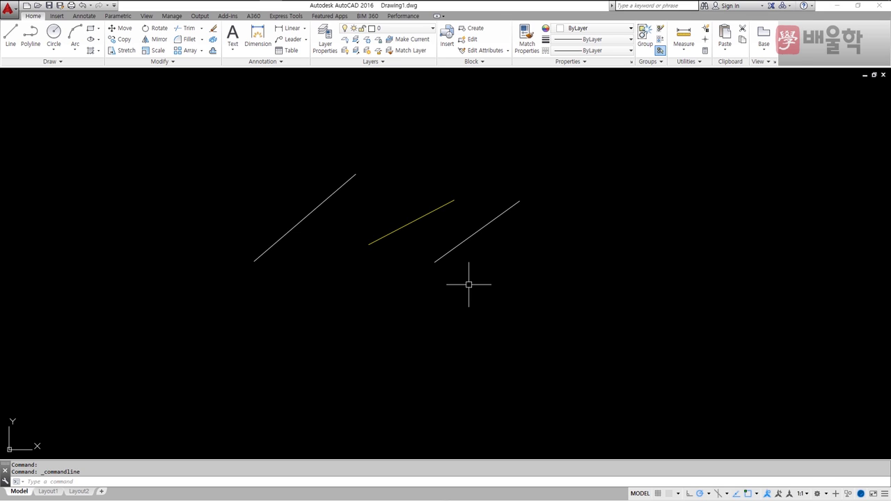
key("F9")
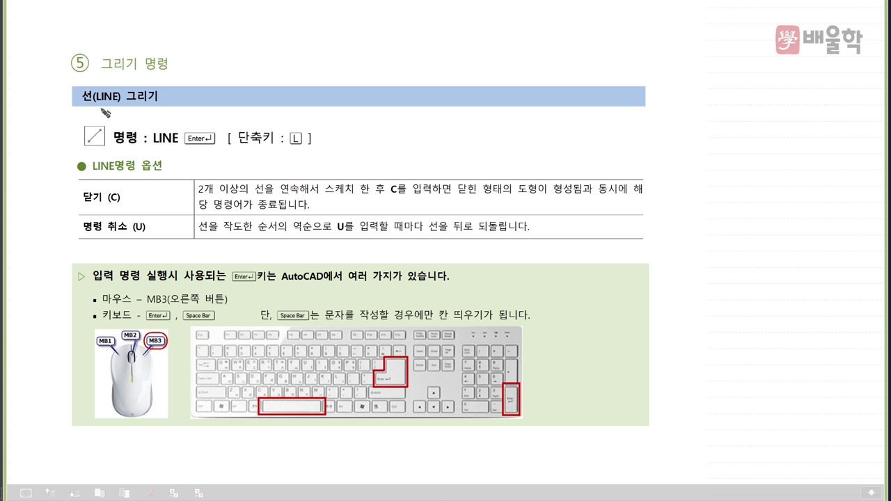
left_click_drag(76, 103, 154, 100)
left_click_drag(121, 144, 180, 144)
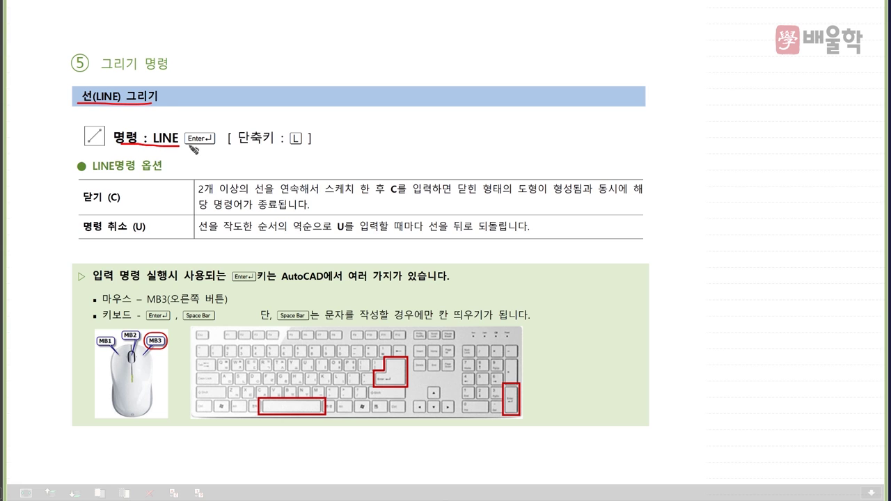
mouse_move(293, 138)
left_mouse_down()
mouse_move(307, 140)
mouse_move(298, 139)
left_mouse_up()
left_click_drag(82, 202, 120, 202)
left_click_drag(396, 200, 533, 201)
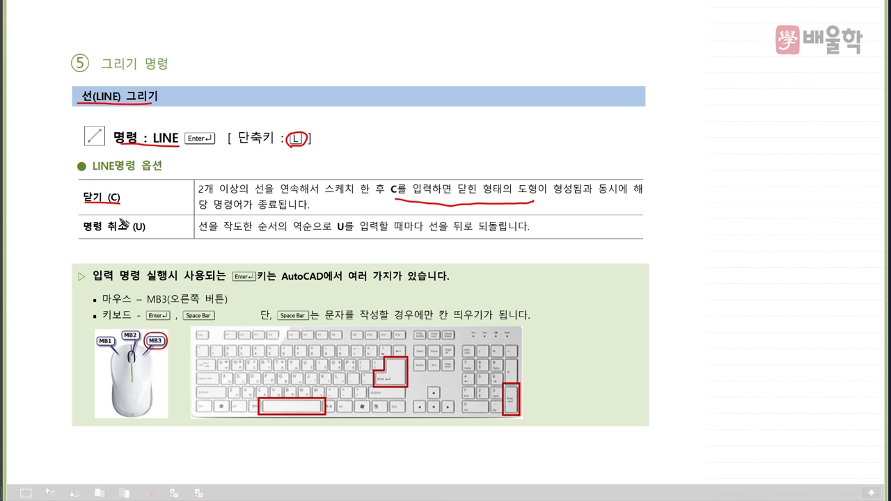
left_click_drag(85, 237, 145, 229)
left_click_drag(338, 233, 484, 236)
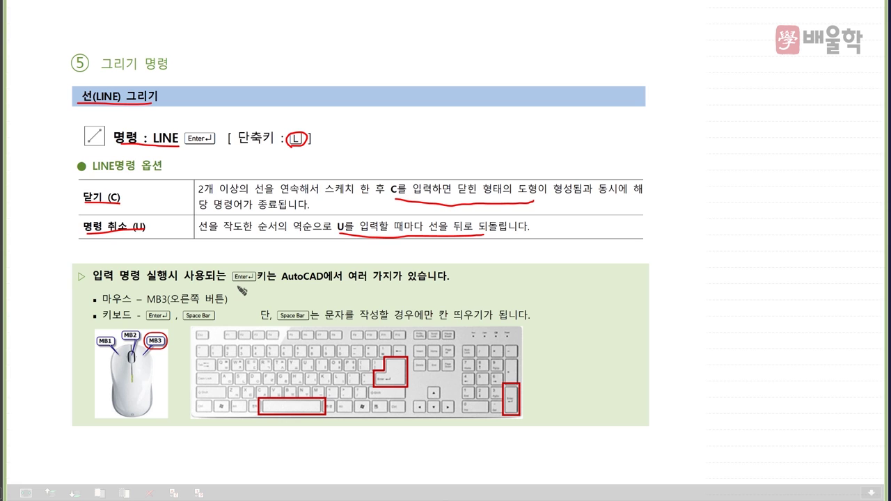
mouse_move(102, 304)
left_mouse_down()
mouse_move(215, 306)
mouse_move(226, 304)
mouse_move(221, 297)
mouse_move(146, 288)
mouse_move(103, 307)
mouse_move(155, 327)
mouse_move(207, 321)
left_mouse_up()
mouse_move(311, 331)
left_mouse_down()
mouse_move(297, 305)
mouse_move(274, 321)
mouse_move(315, 324)
left_mouse_up()
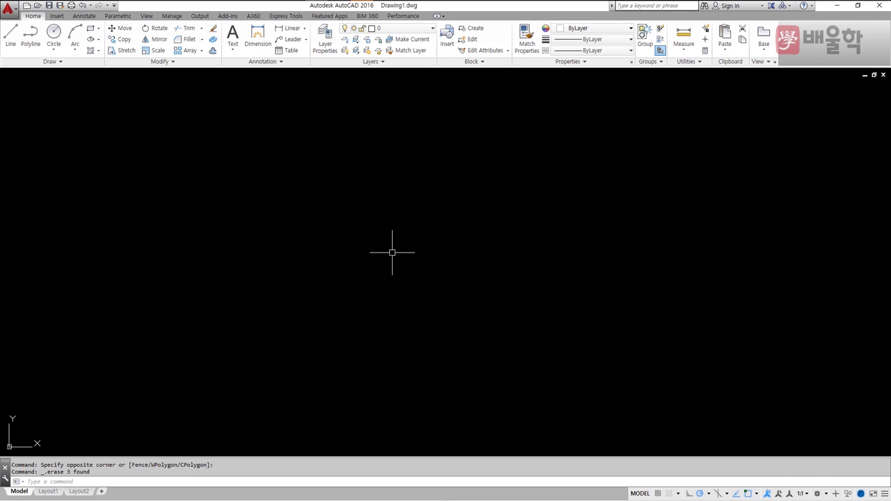
Step: Draw a triangle with the LINE command, picking three corner points and joining the last to the first with the Close option
type("l")
key("space")
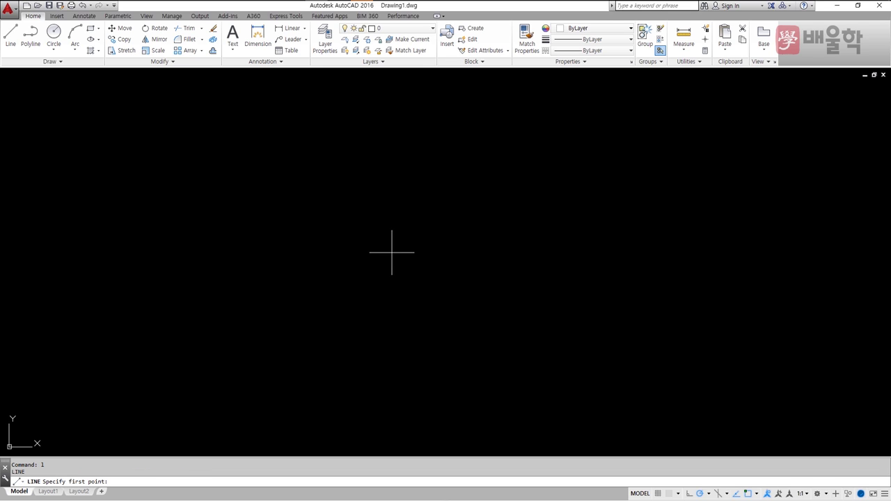
left_click(304, 243)
left_click(381, 208)
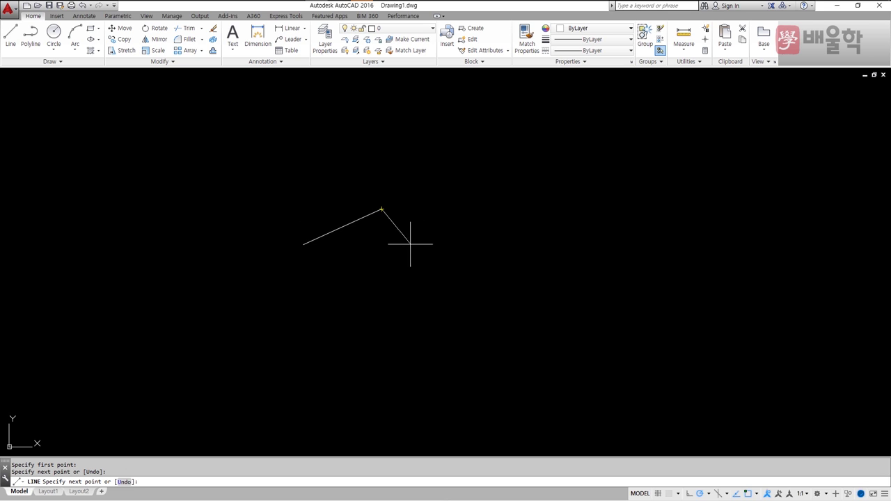
left_click(414, 283)
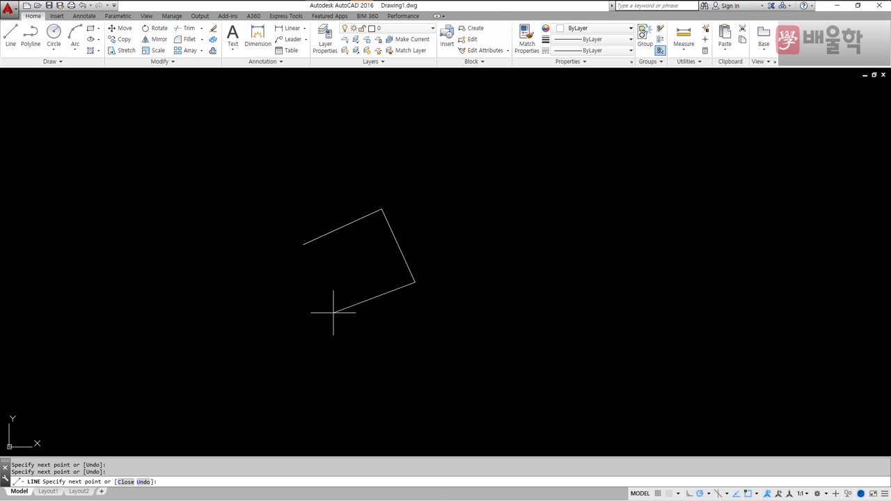
type("c")
key("Return")
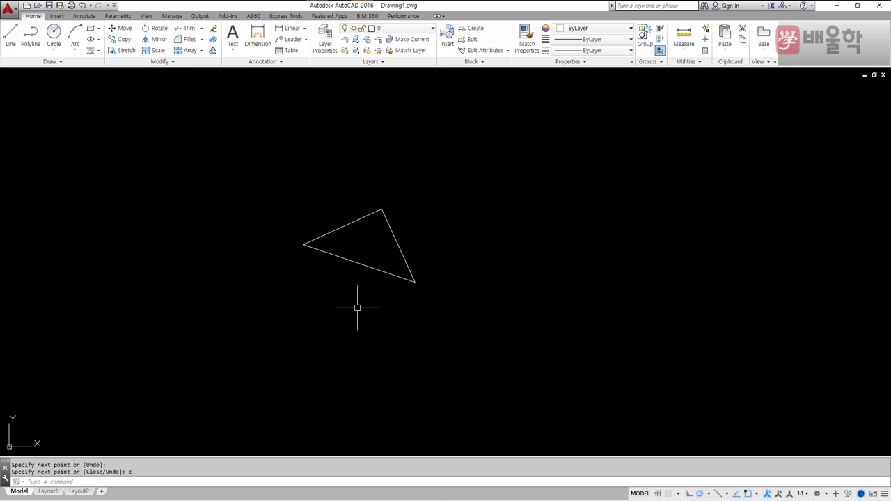
Step: Start a new line to the right of the triangle with two connected segments, and remove both with the Line command's Undo option
key("Return")
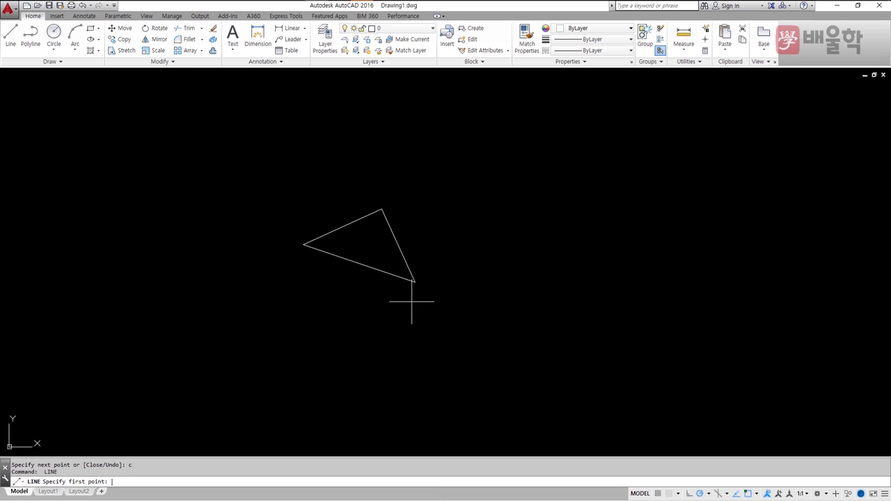
left_click(487, 244)
left_click(575, 201)
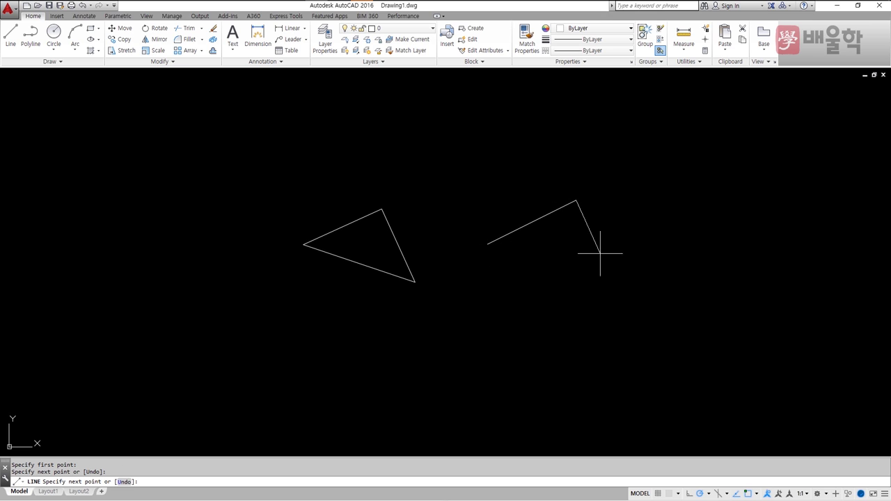
left_click(628, 282)
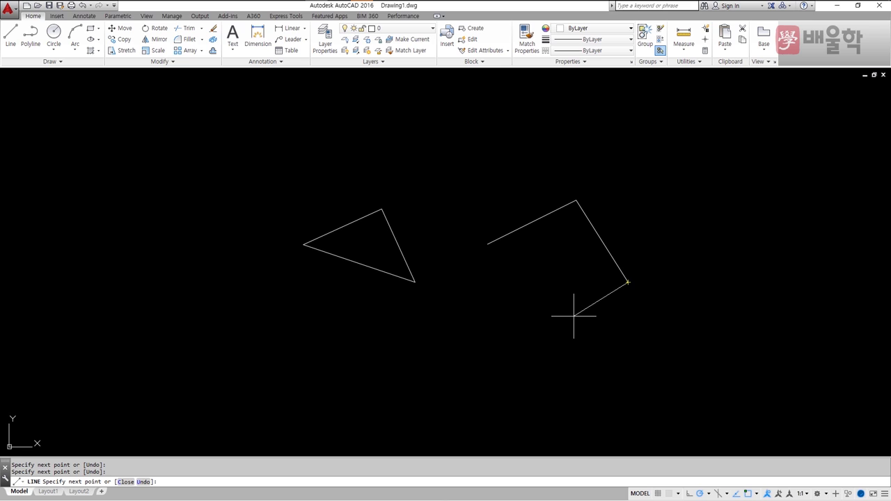
type("u")
key("Return")
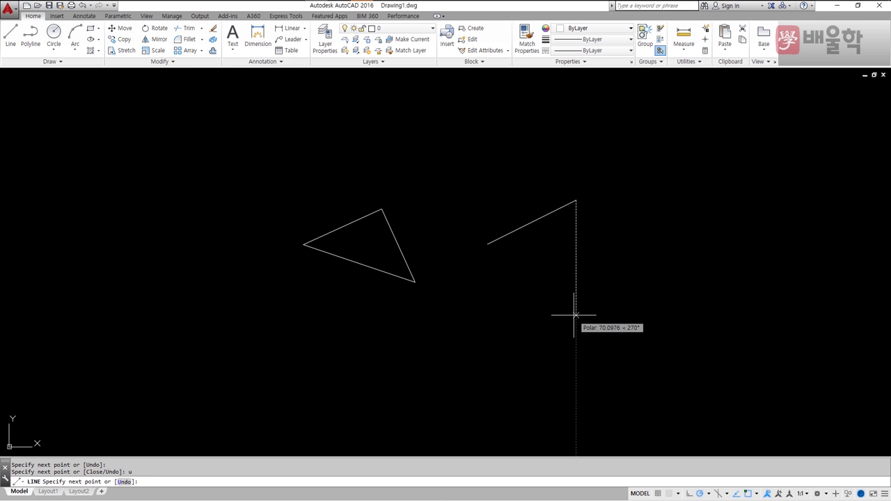
type("u")
key("Return")
Step: Draw three connected line segments from the remaining start point, forming an open four-sided outline to the right of the triangle
left_click(600, 206)
left_click(611, 292)
left_click(539, 323)
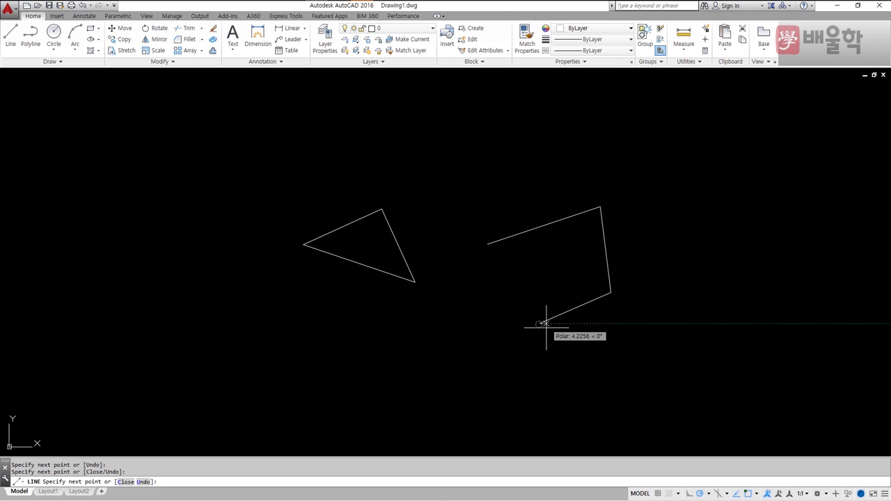